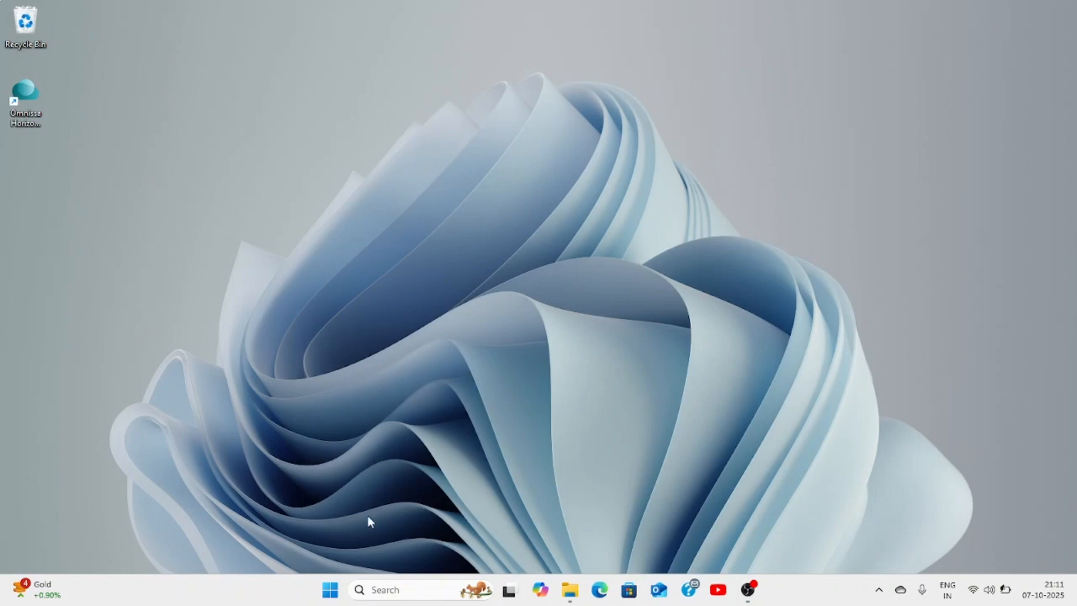
Find Google Chrome on the computer and open a new Incognito window
click(330, 588)
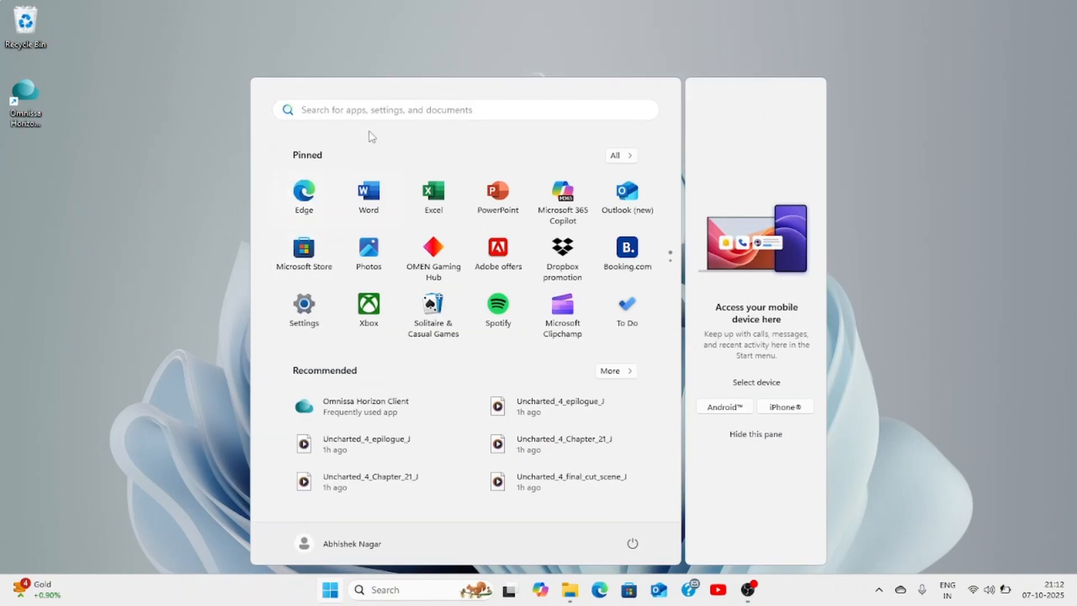
click(376, 110)
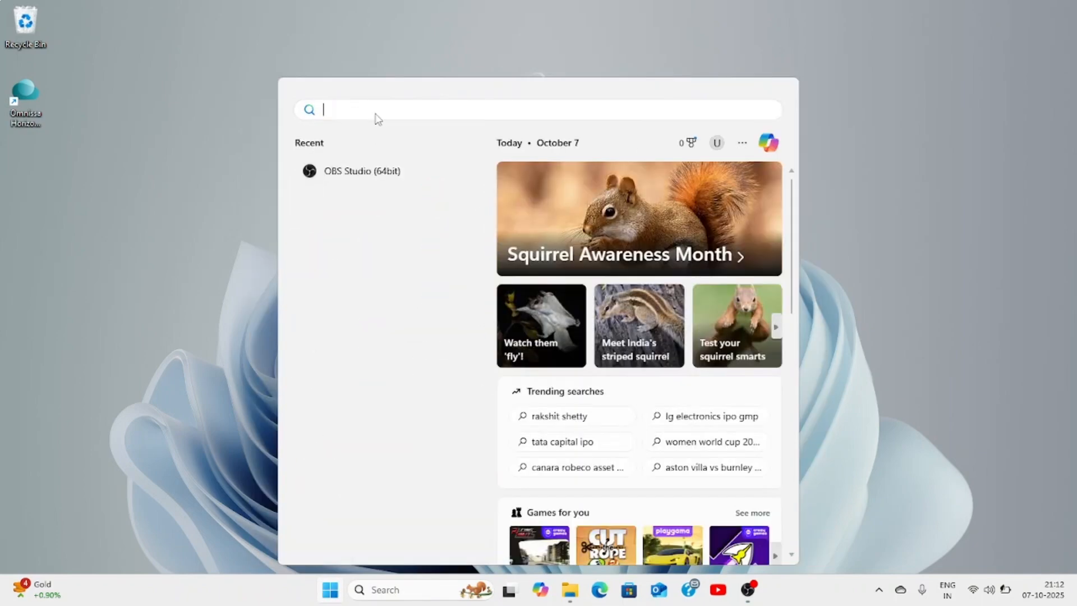
text(chrome)
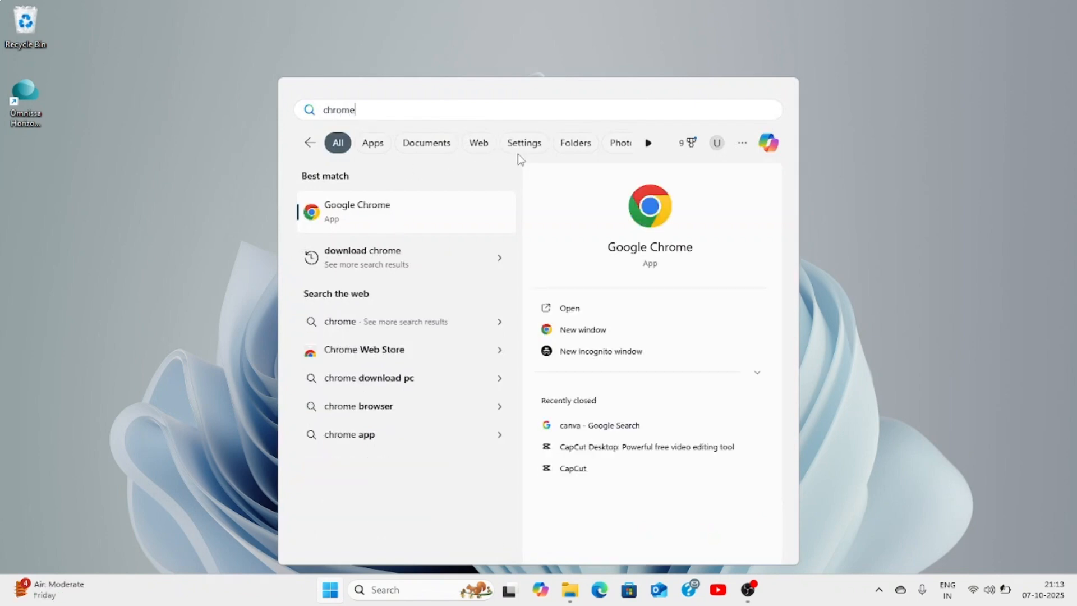
click(583, 355)
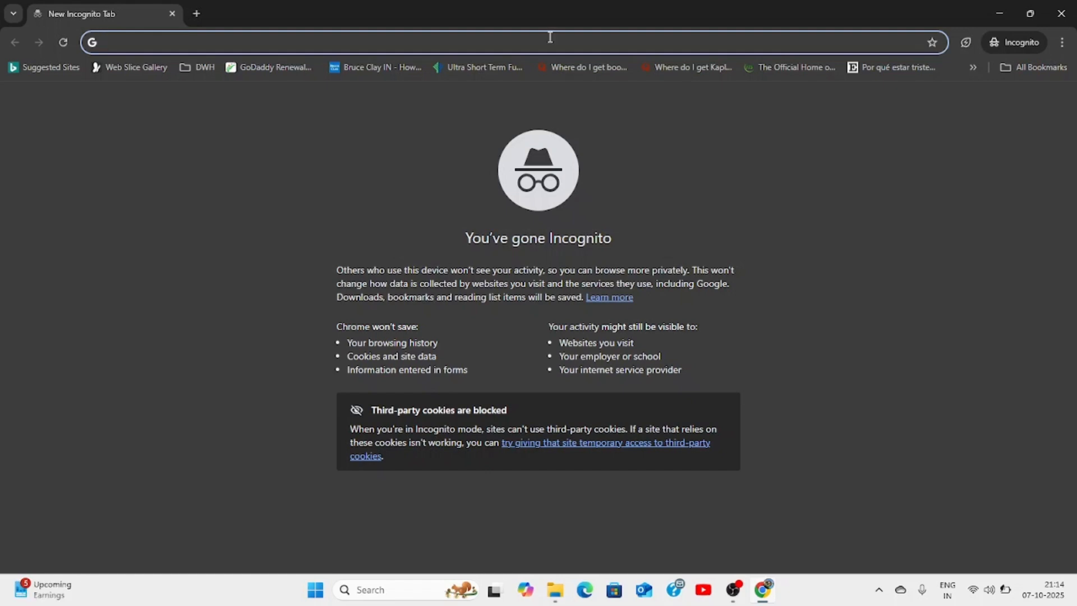
Go to the python.org website in the Incognito window
text(pyth)
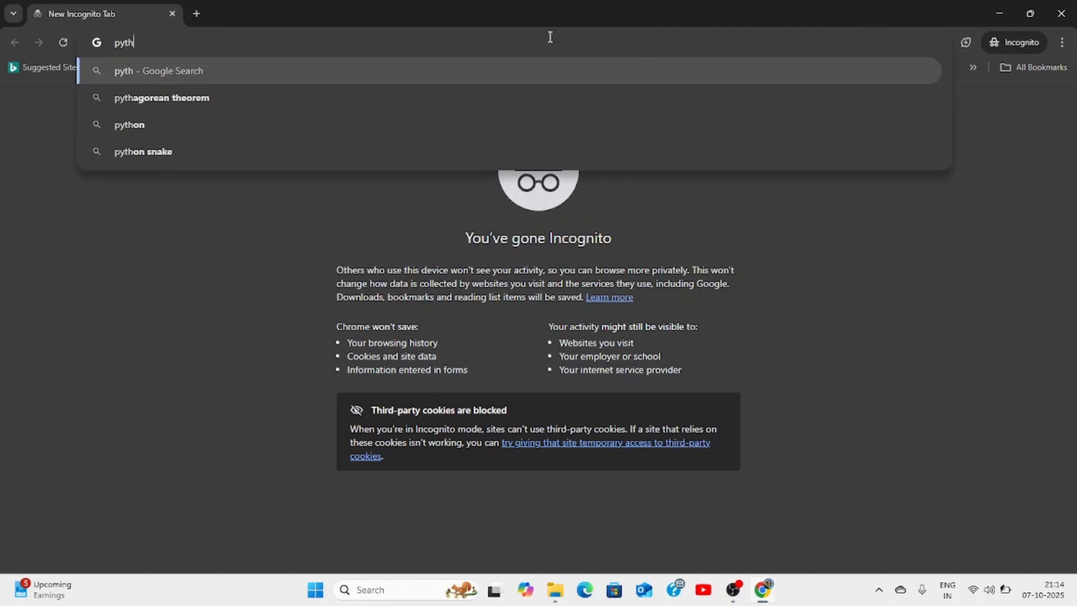
text(on.org)
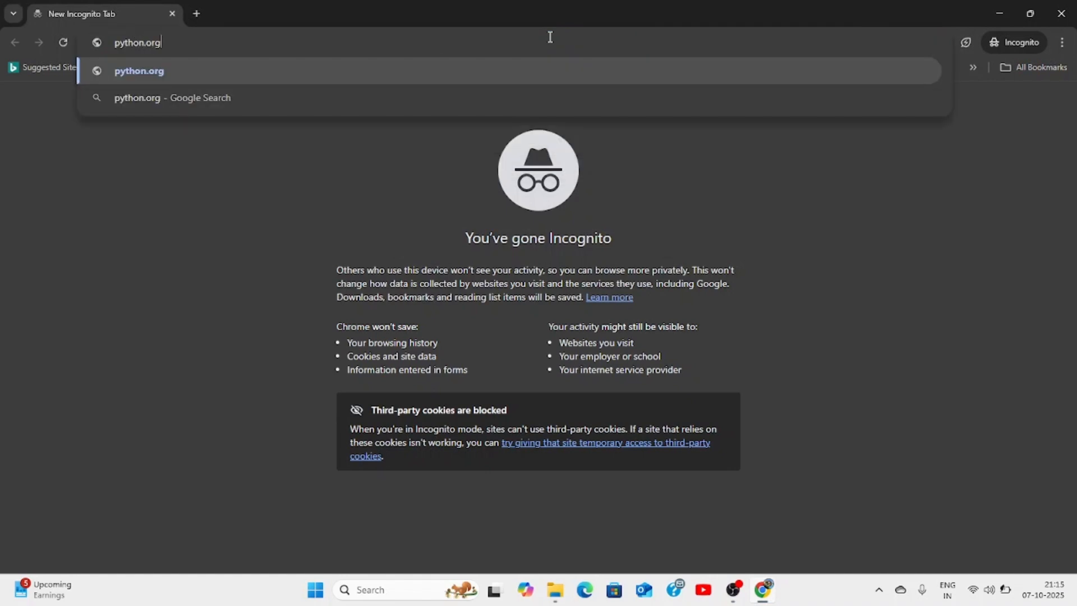
key(Return)
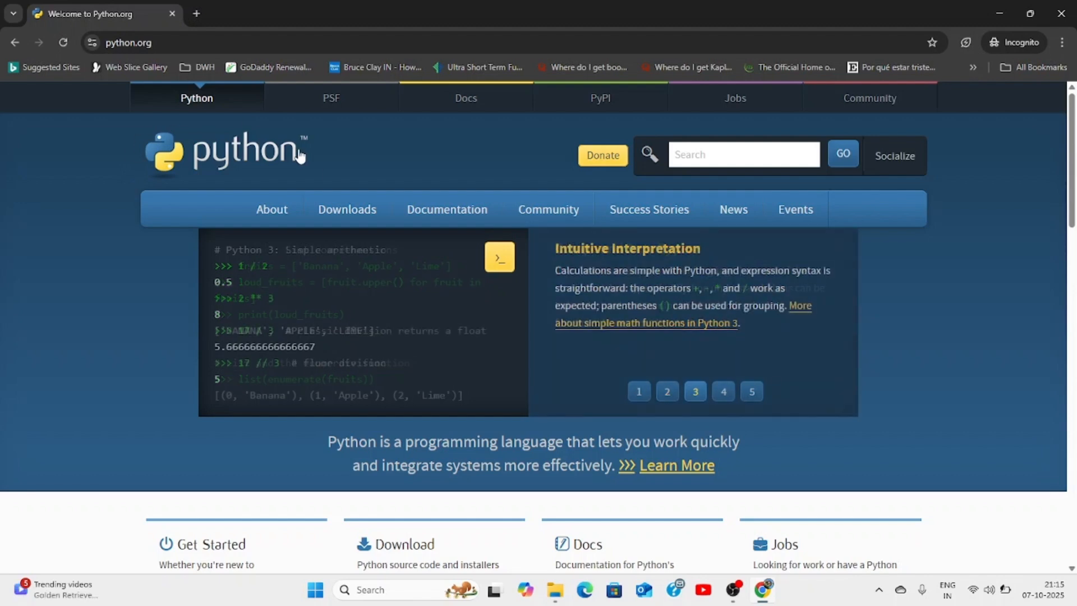
Download the Python 3.14.0 installer for Windows and save it as python-3.14.0-amd64 in the Downloads folder
mouse_move(345, 214)
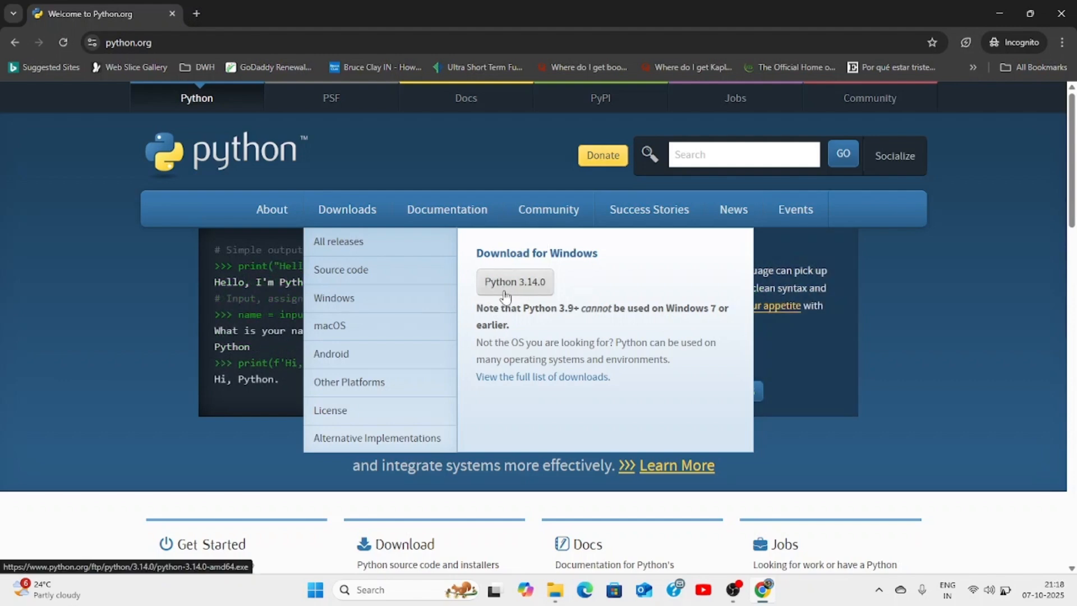
click(514, 282)
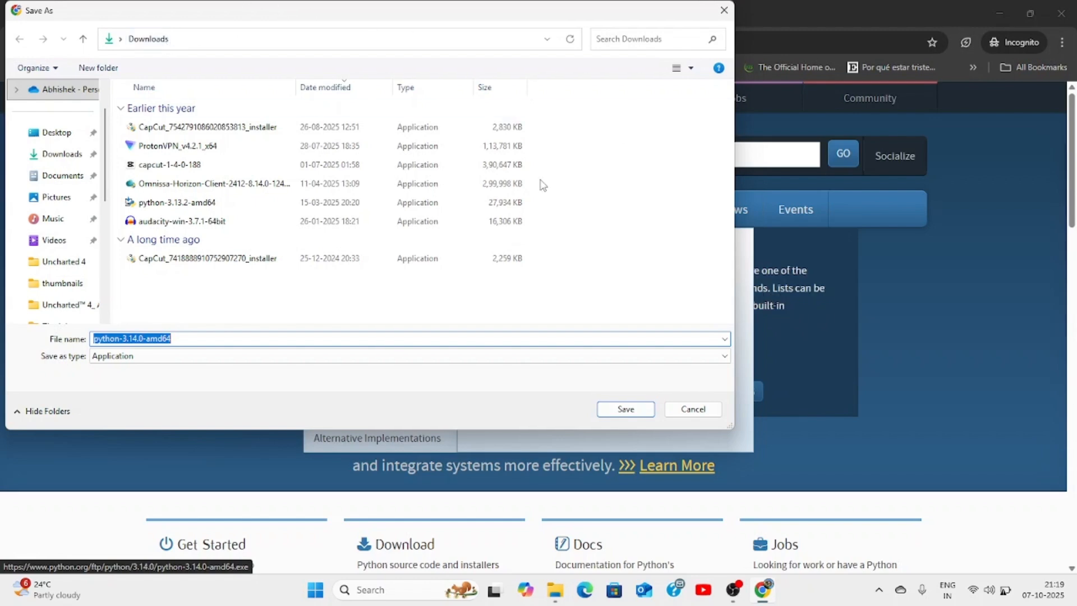
click(623, 410)
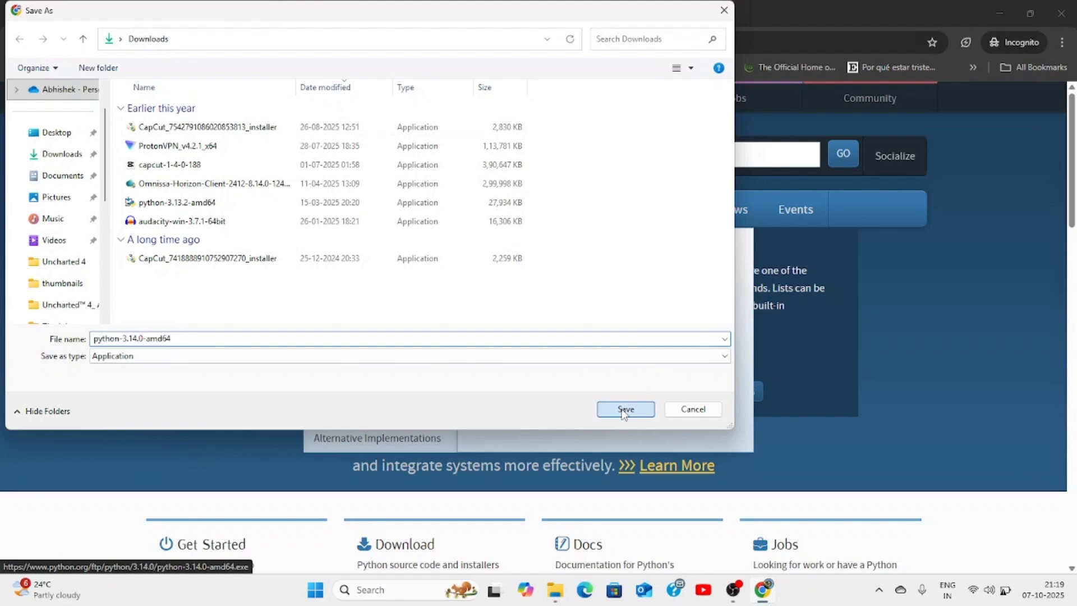
Run the downloaded installer, add python.exe to PATH, install Python with the default settings and close the setup
click(942, 42)
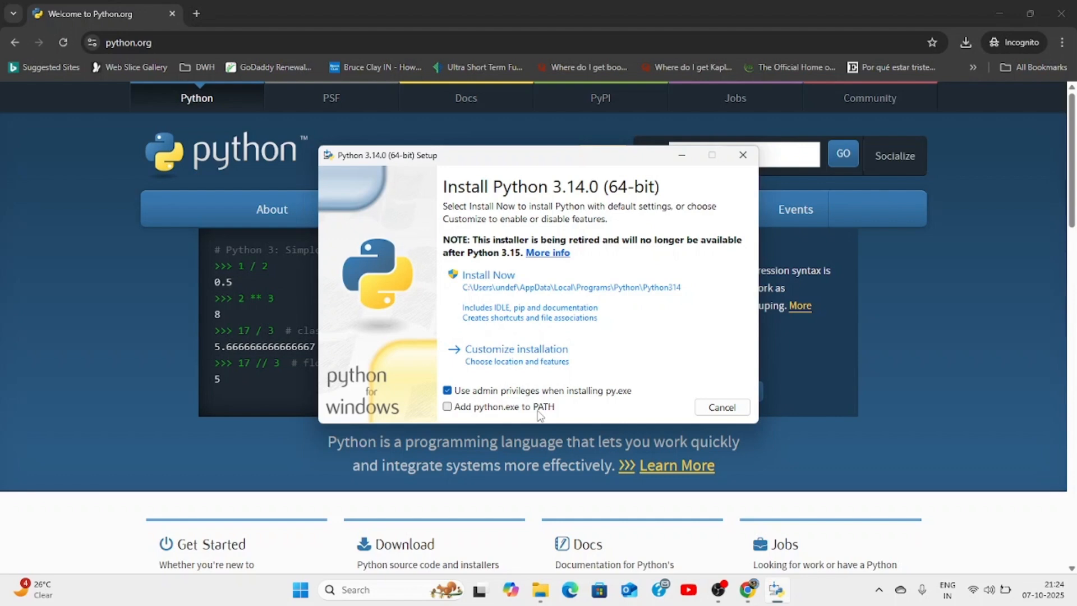
click(447, 407)
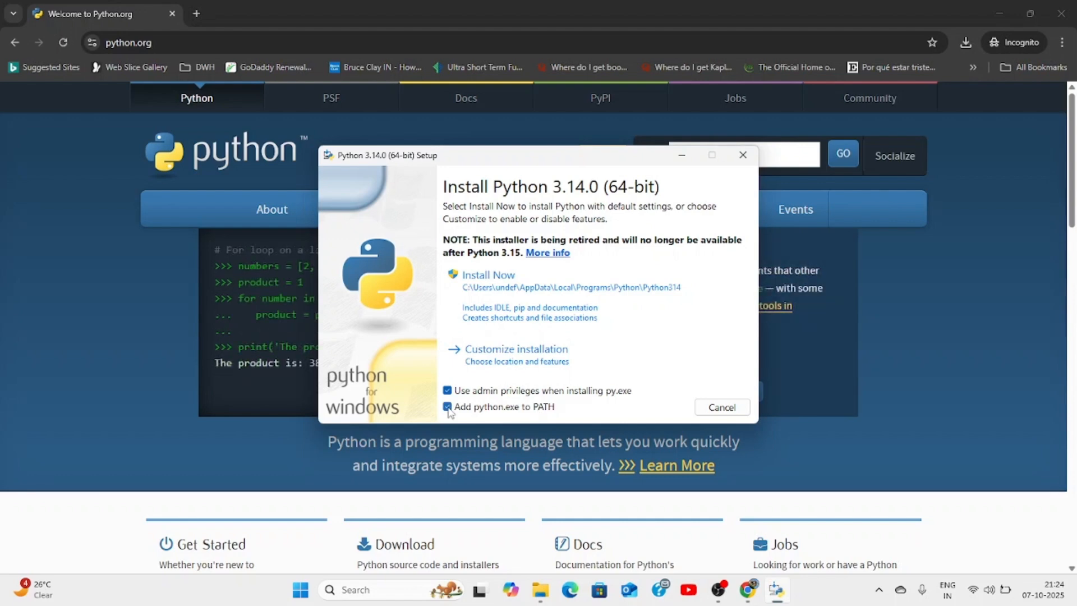
click(576, 289)
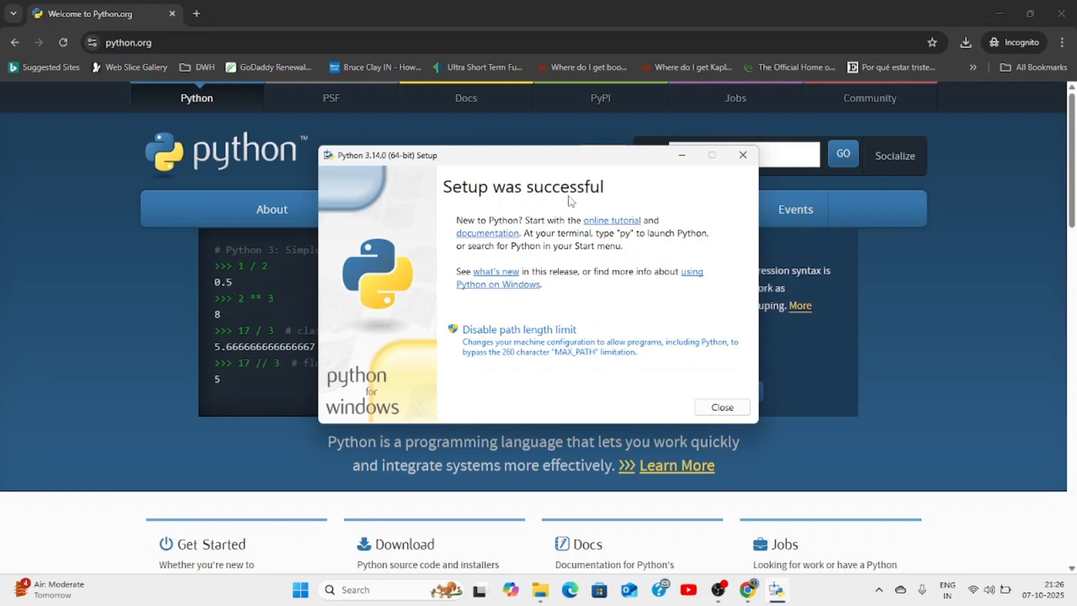
click(722, 408)
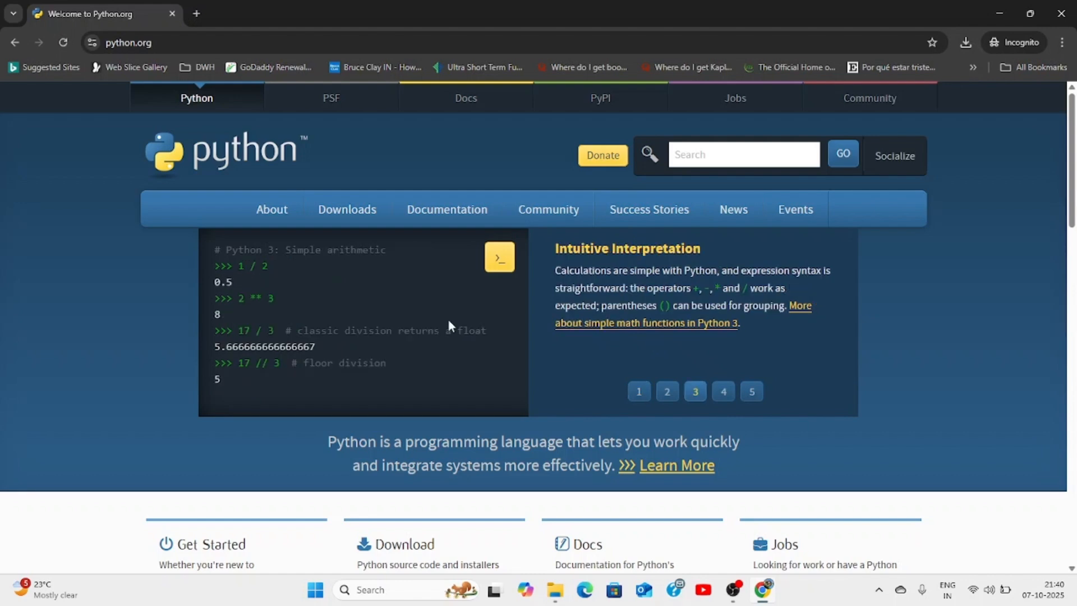
Switch to a Command Prompt and check the installed Python version with python --version
click(311, 586)
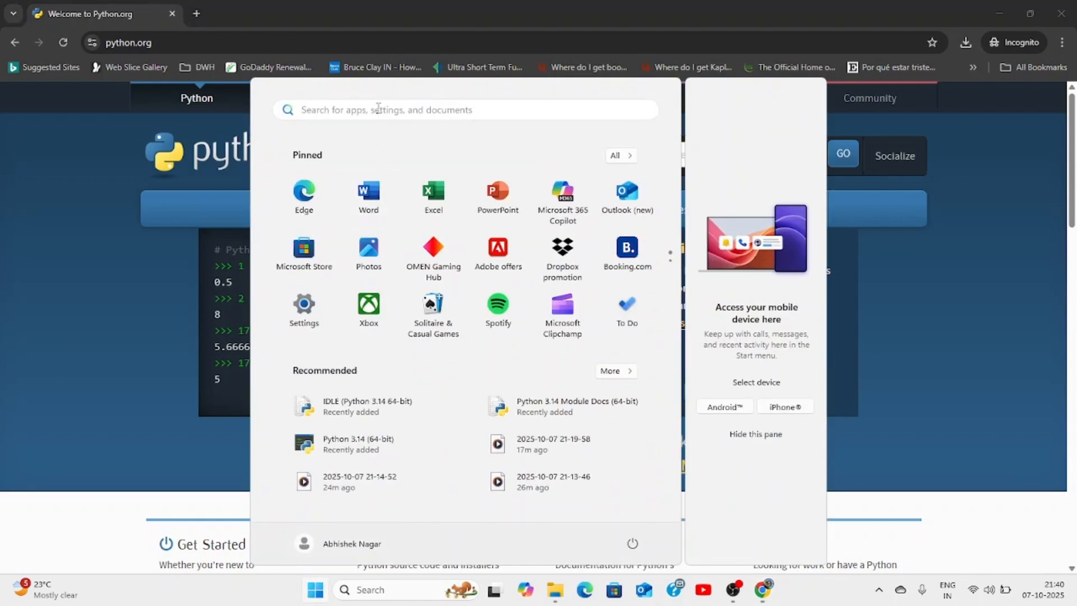
text(cmd)
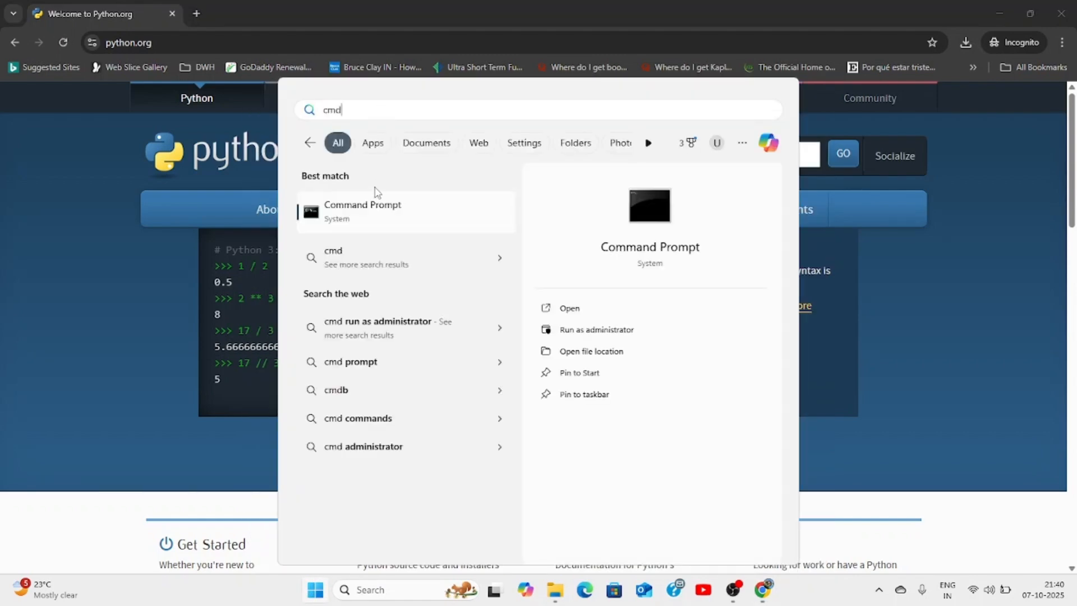
click(375, 224)
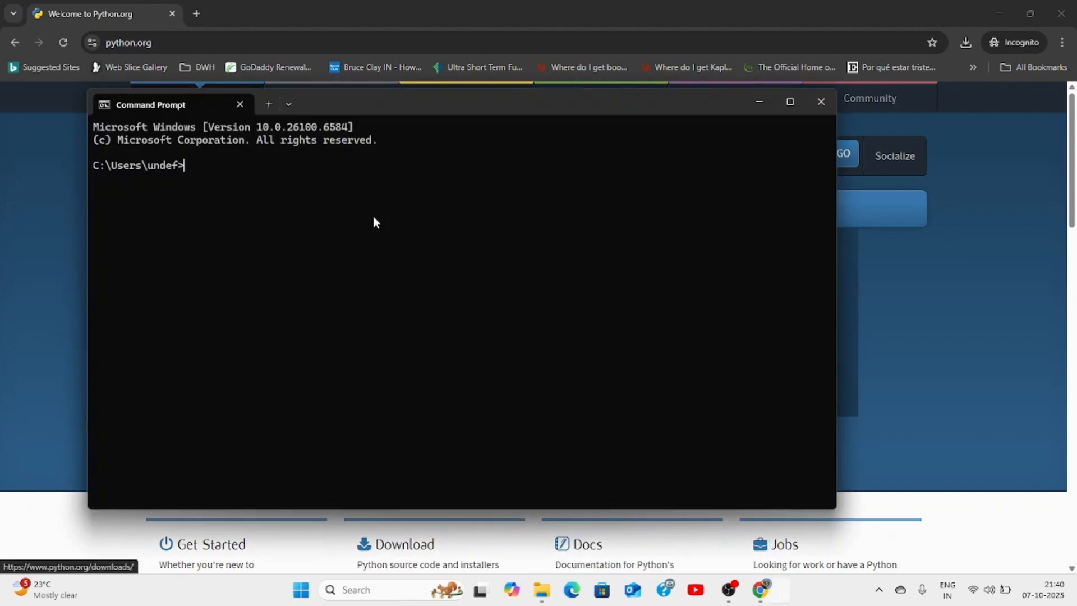
drag(359, 99, 492, 90)
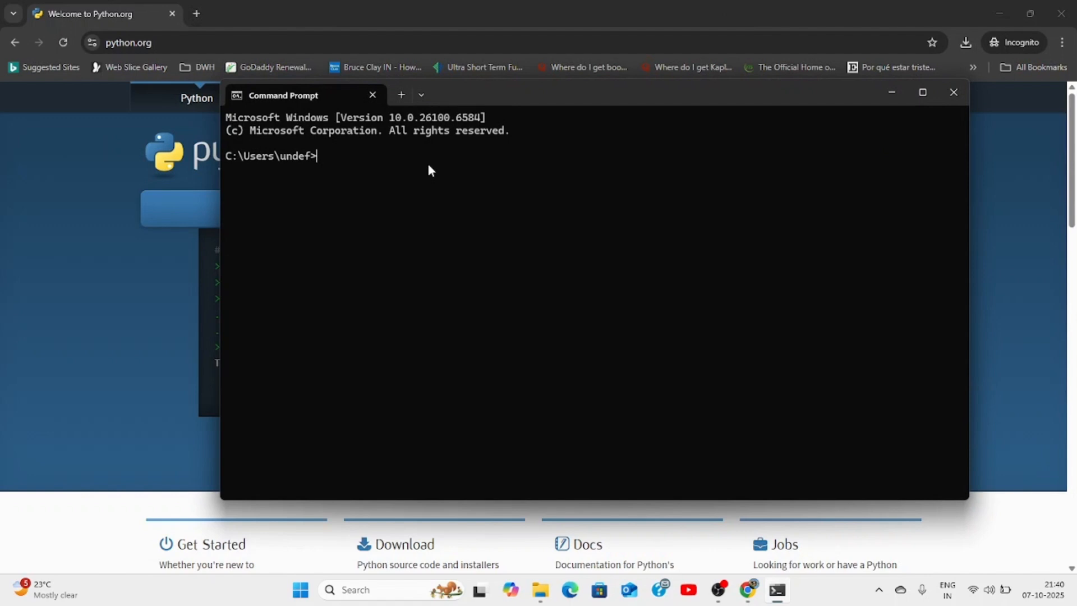
text(python --version)
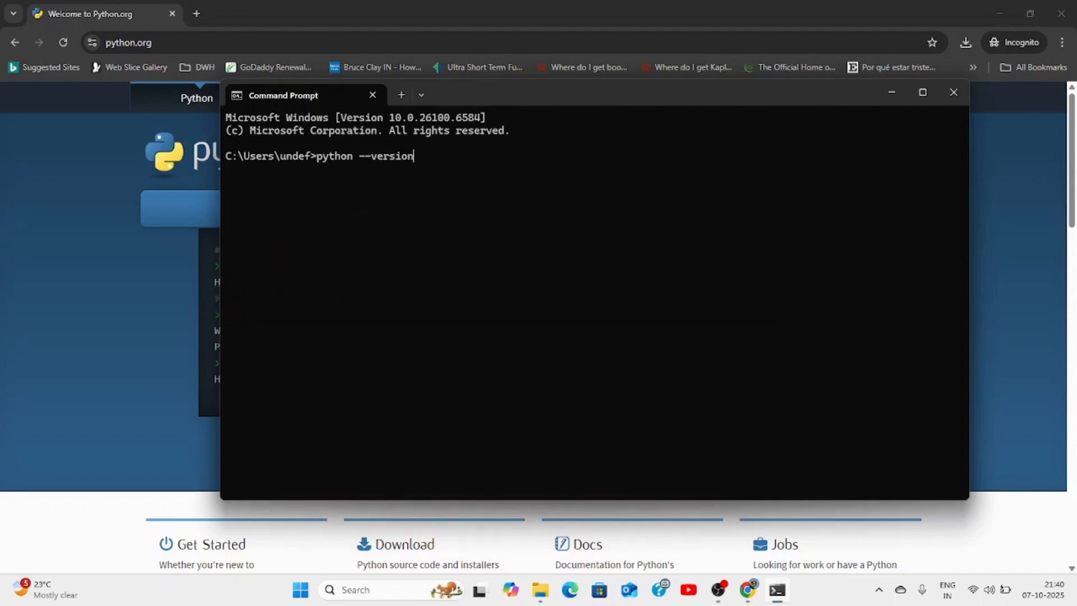
key(Return)
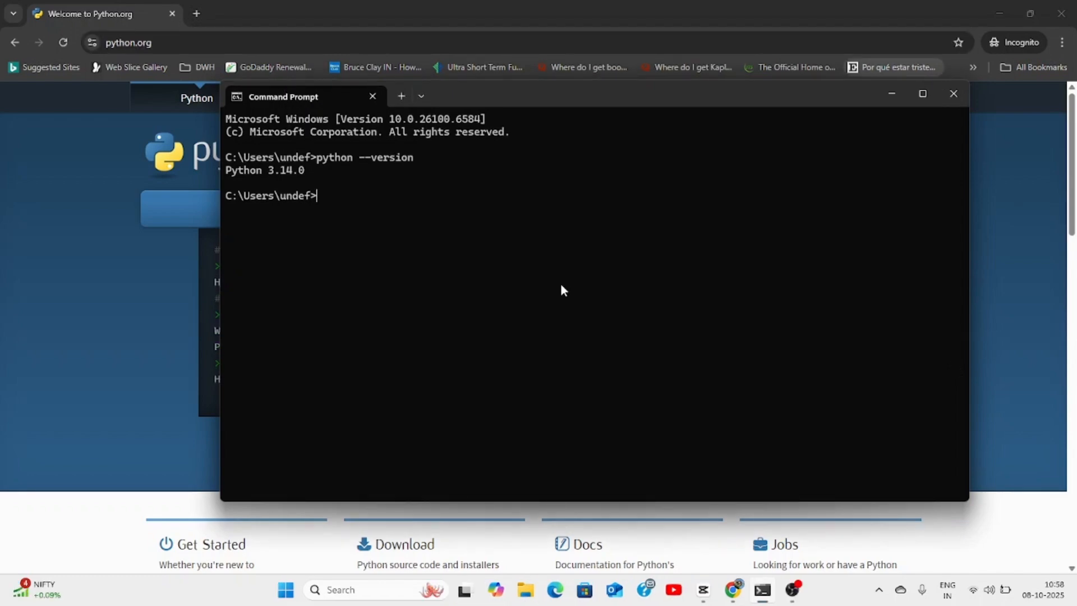
Search for IDLE, launch IDLE (Python 3.14 64-bit) and reposition its shell window nearer the middle of the screen
key(super)
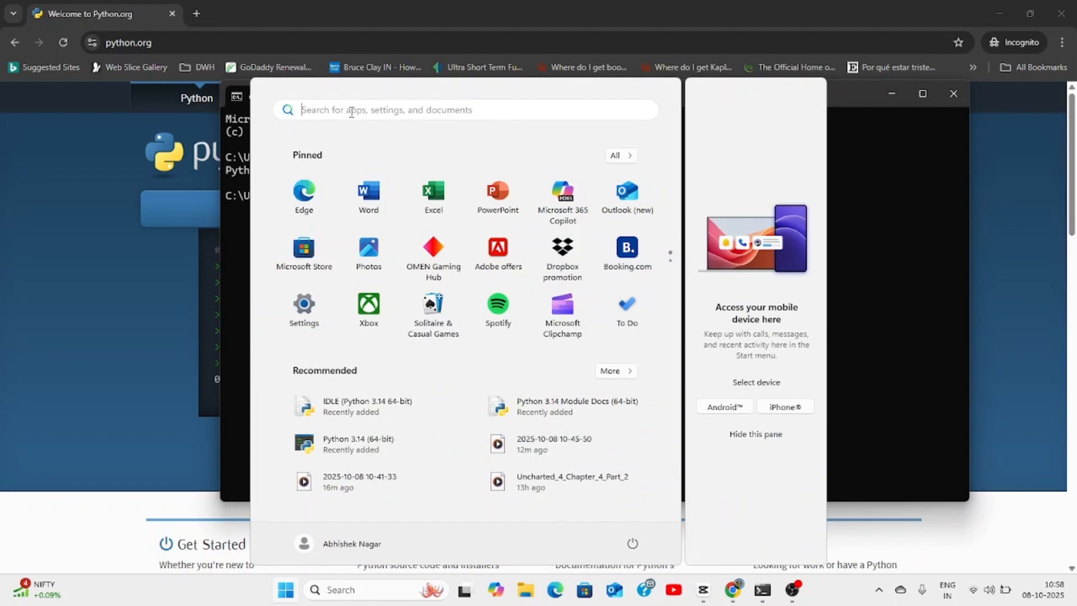
click(352, 111)
text(IDLE)
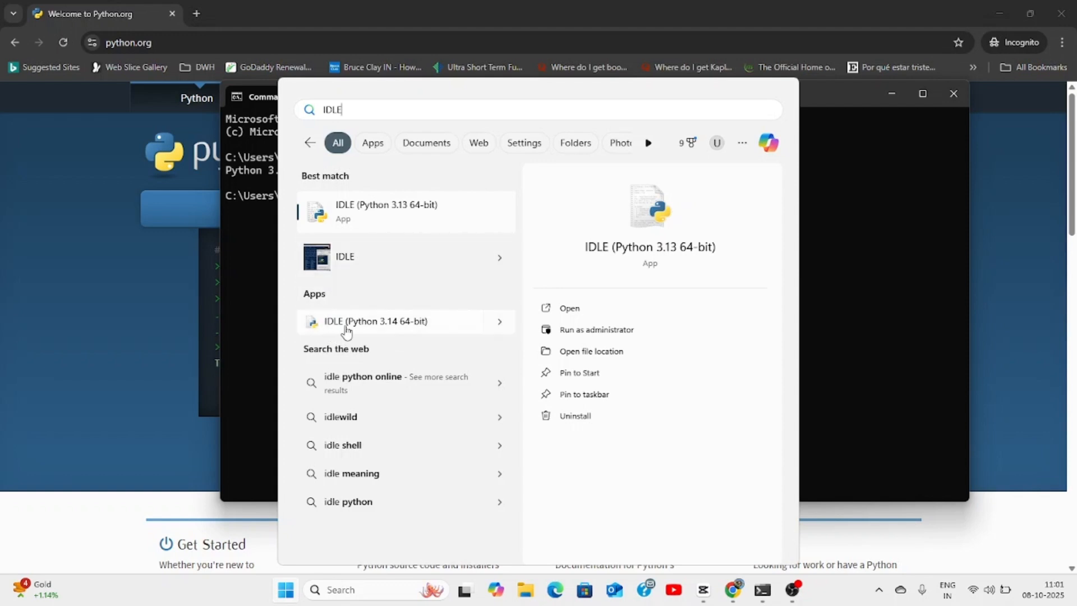
click(443, 319)
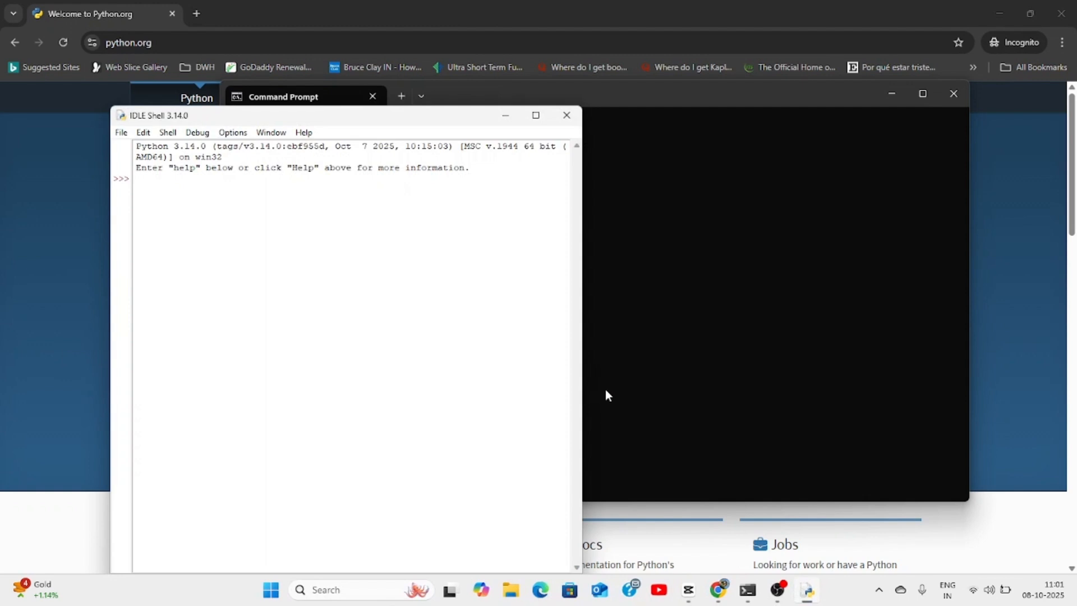
drag(423, 116, 577, 51)
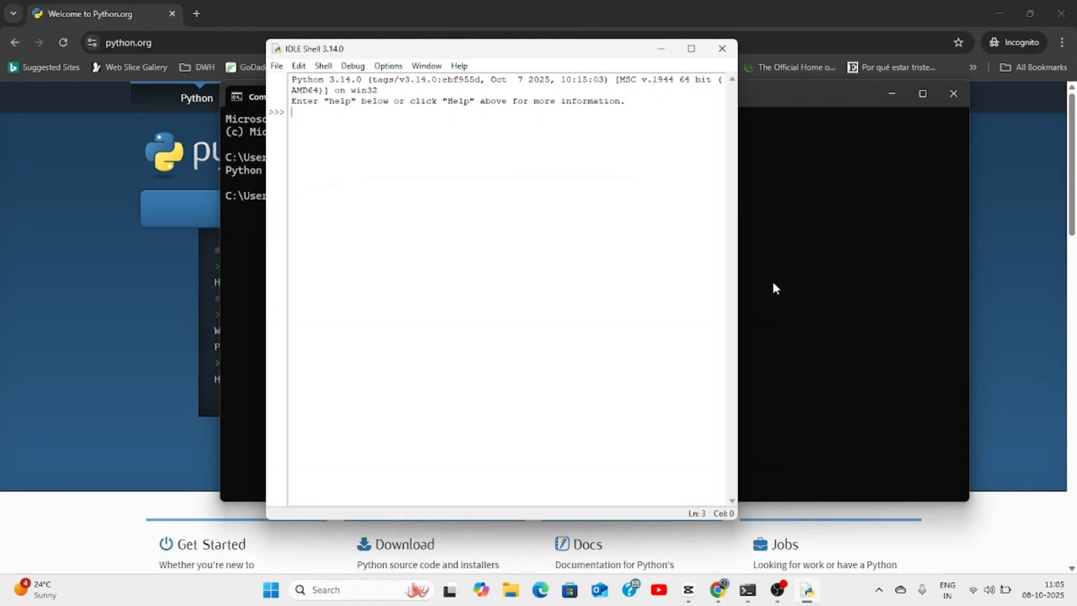
Run the statement print("Hello Python") in the IDLE shell
text(print("")
key(Left)
text(Hello )
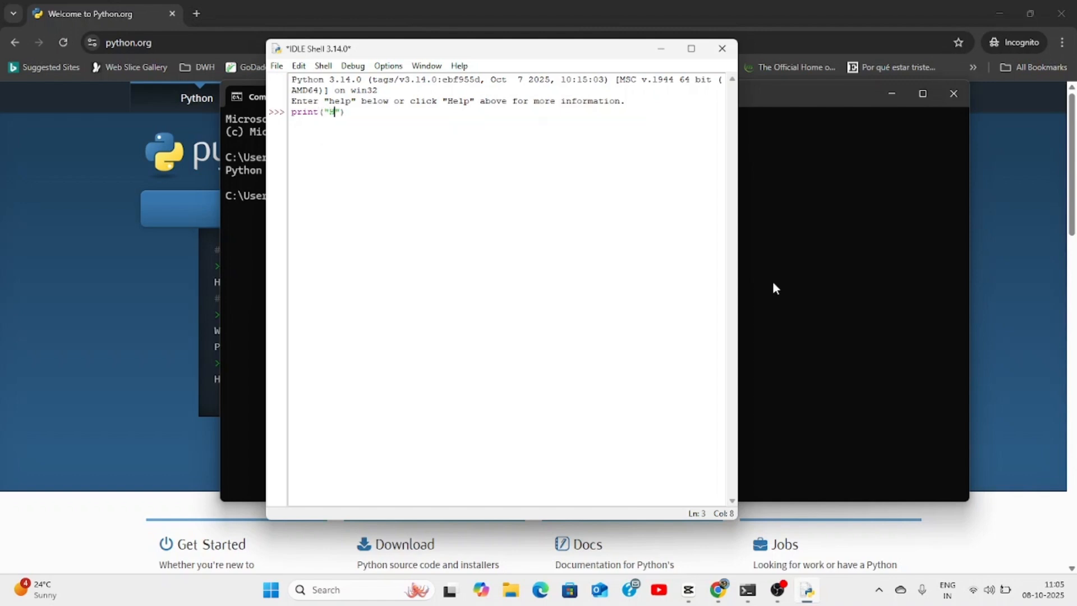
text(Python)
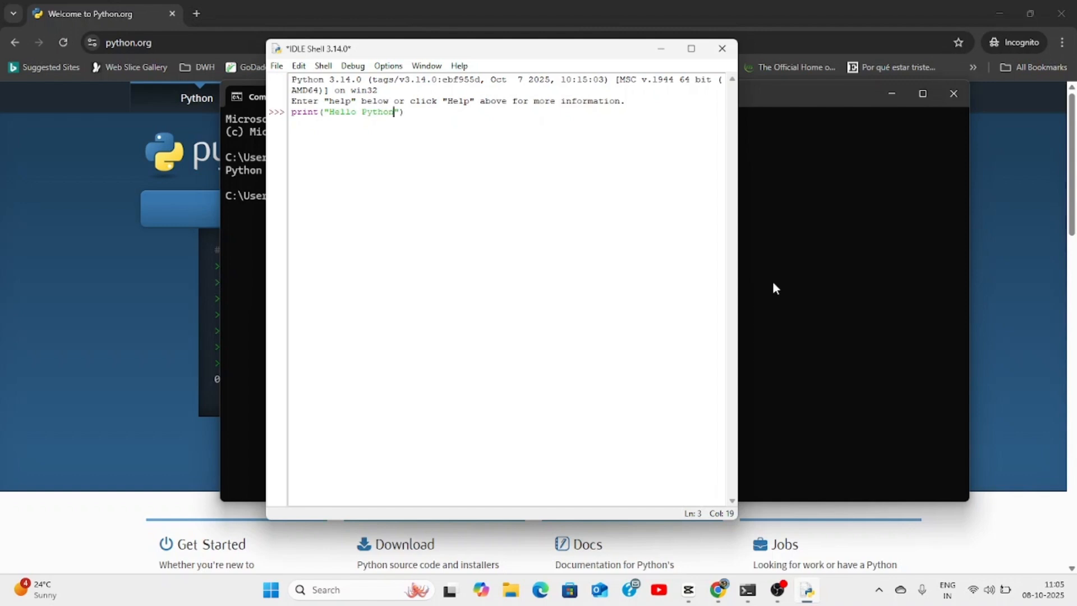
key(Right)
key(Right)
key(Return)
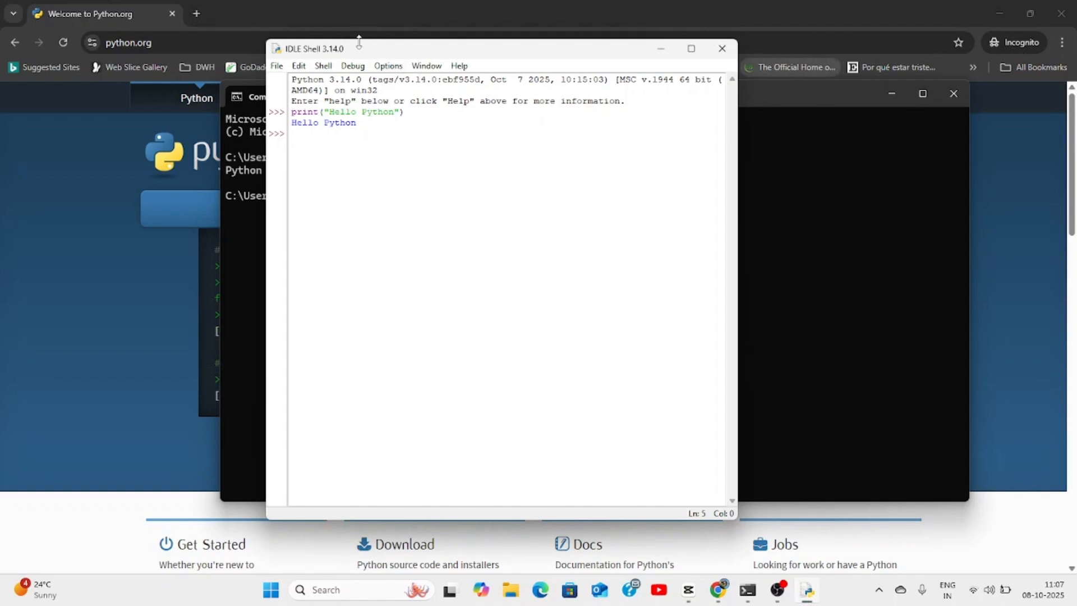
Save the shell contents to the Desktop as a Python file named firstPythonProgram
click(276, 66)
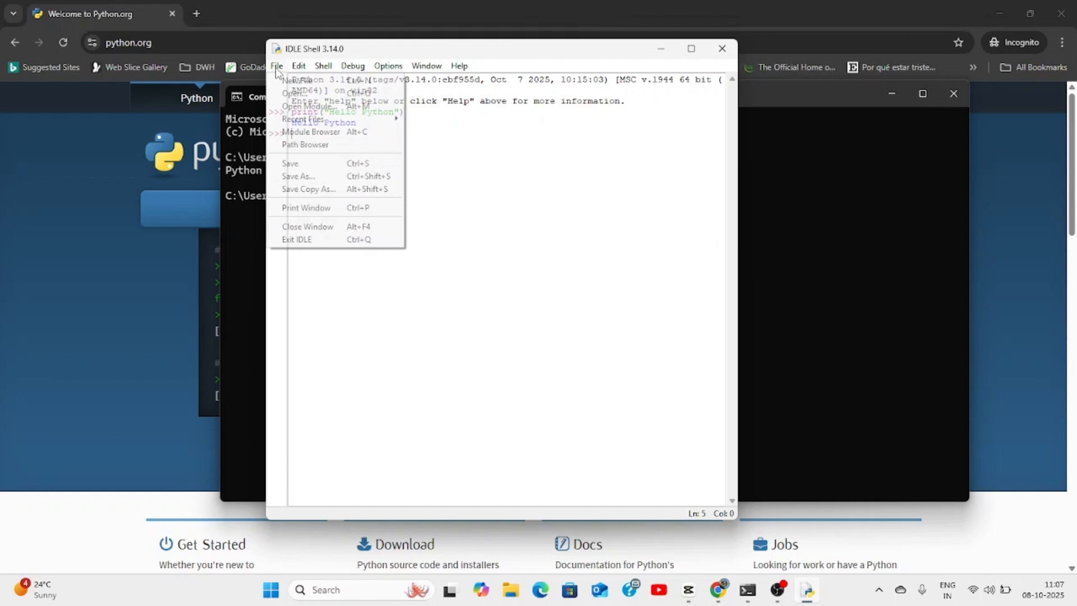
click(316, 177)
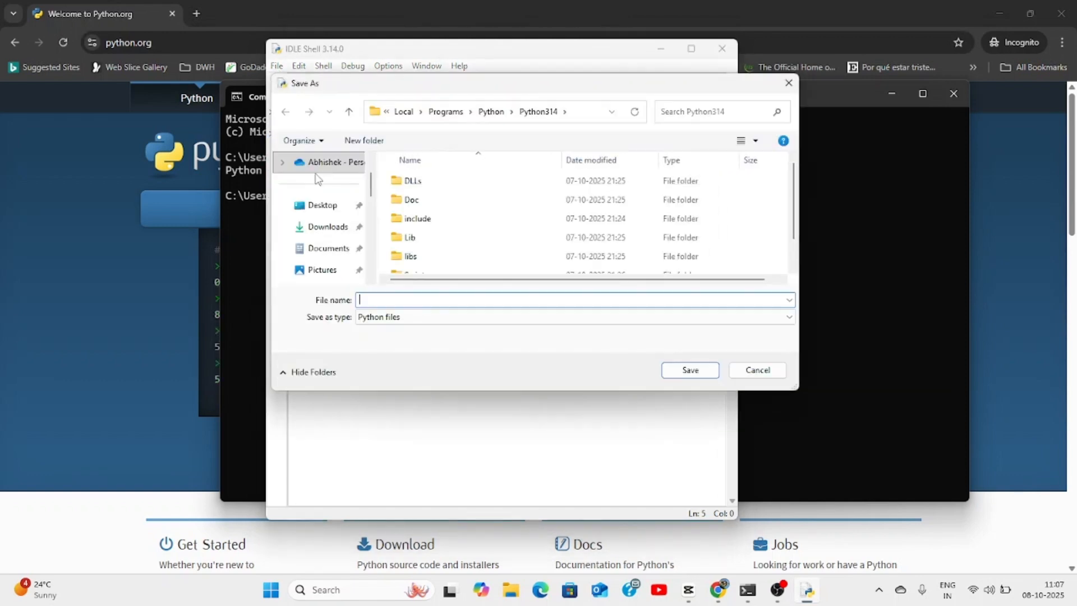
click(331, 205)
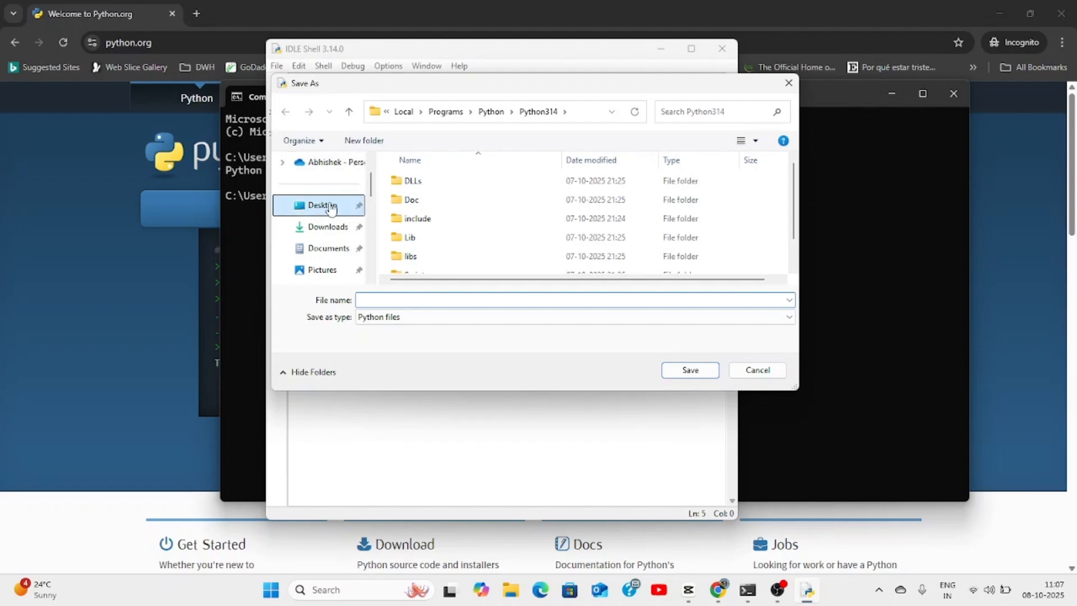
click(366, 326)
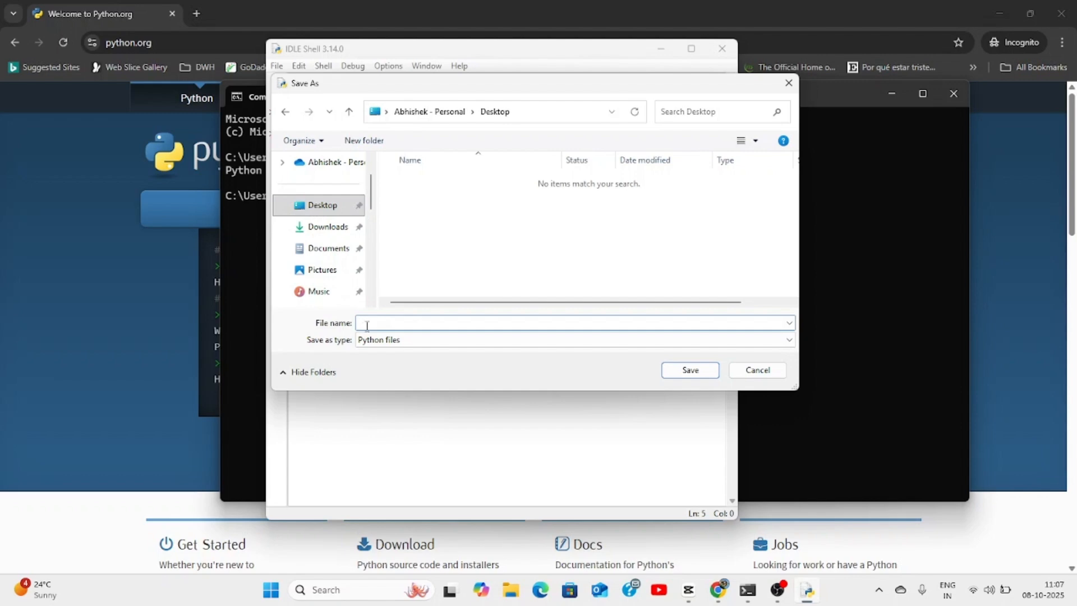
text(firstPythonProgram)
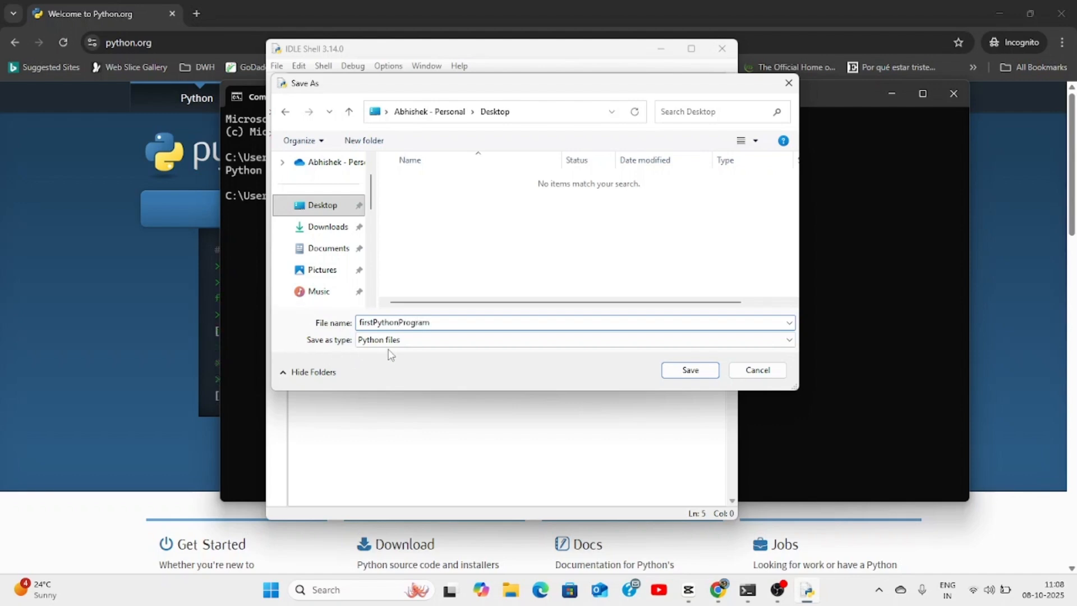
click(689, 370)
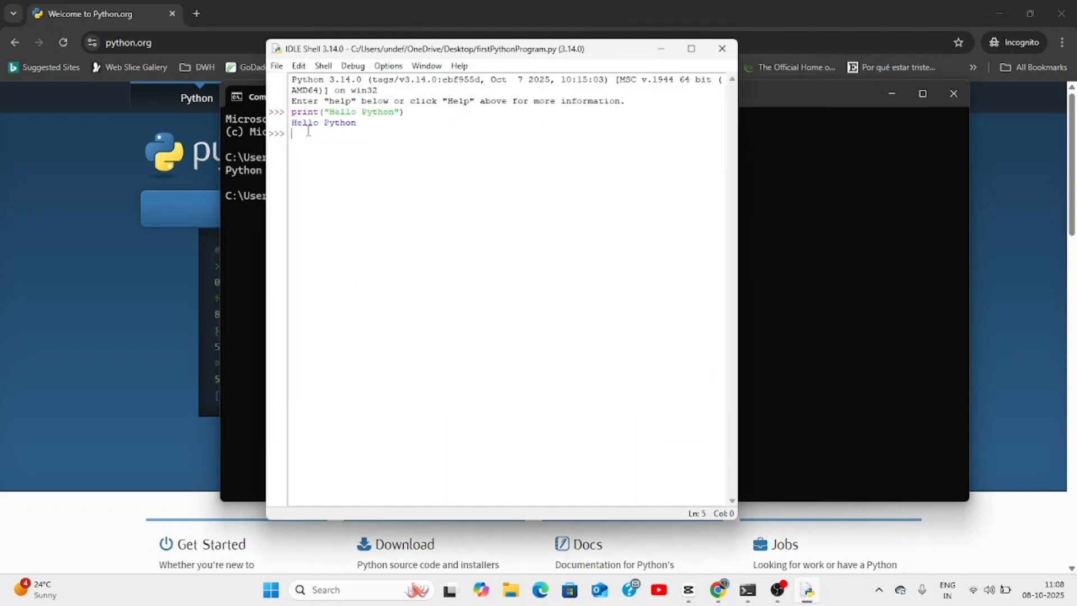